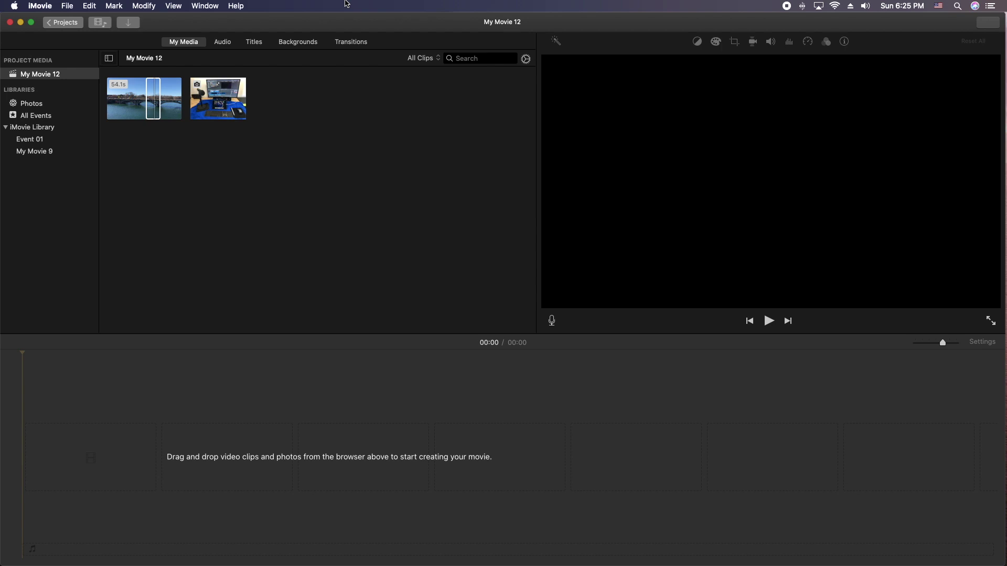
- Preview the river-and-bridge clip from My Movie 12's media in the viewer
{"action": "left_click", "coordinate": [153, 92]}
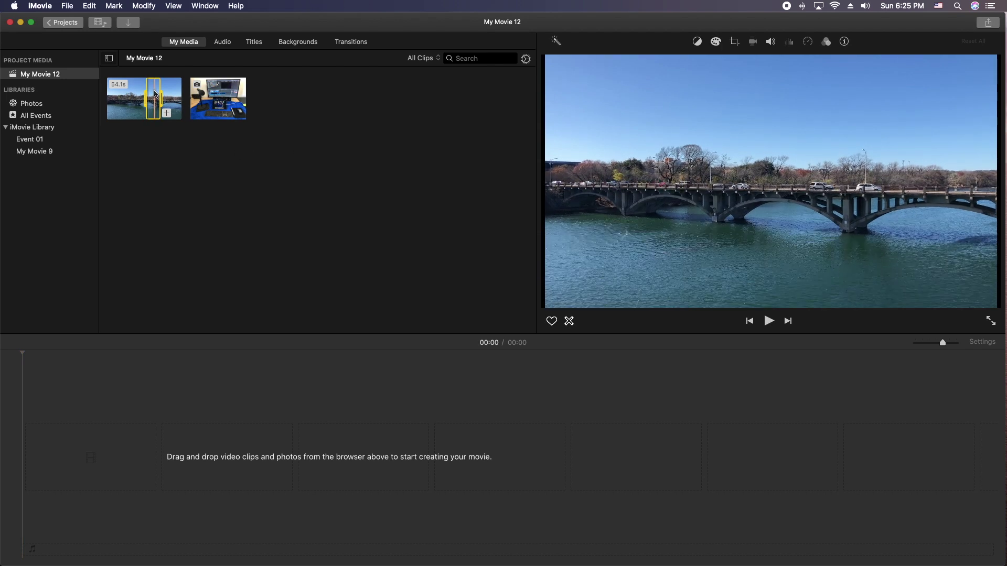
- Place the 10.4-second bridge clip on the timeline with its volume dropped to 0%
{"action": "left_click_drag", "start_coordinate": [154, 92], "coordinate": [131, 432]}
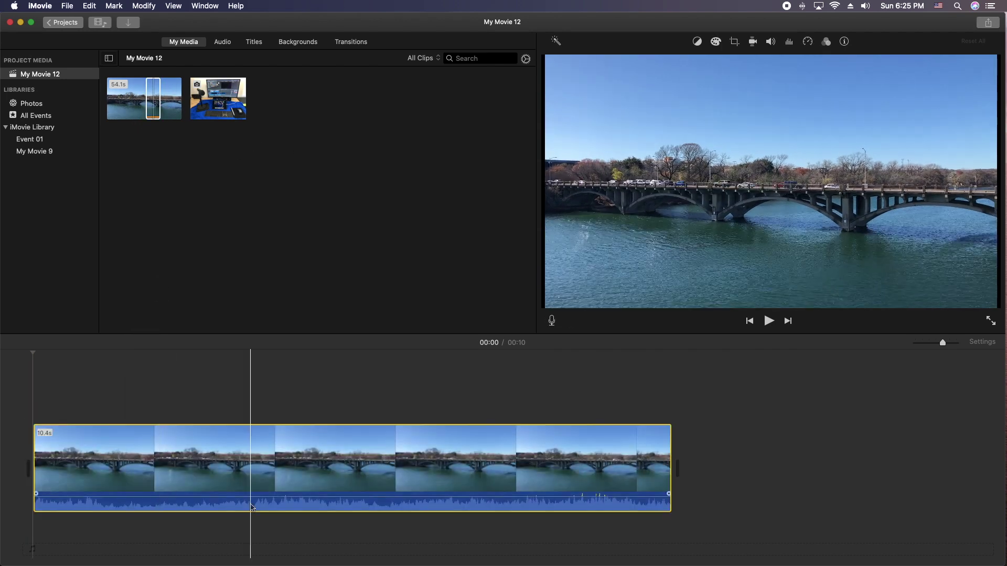
{"action": "left_click_drag", "start_coordinate": [256, 497], "coordinate": [254, 523]}
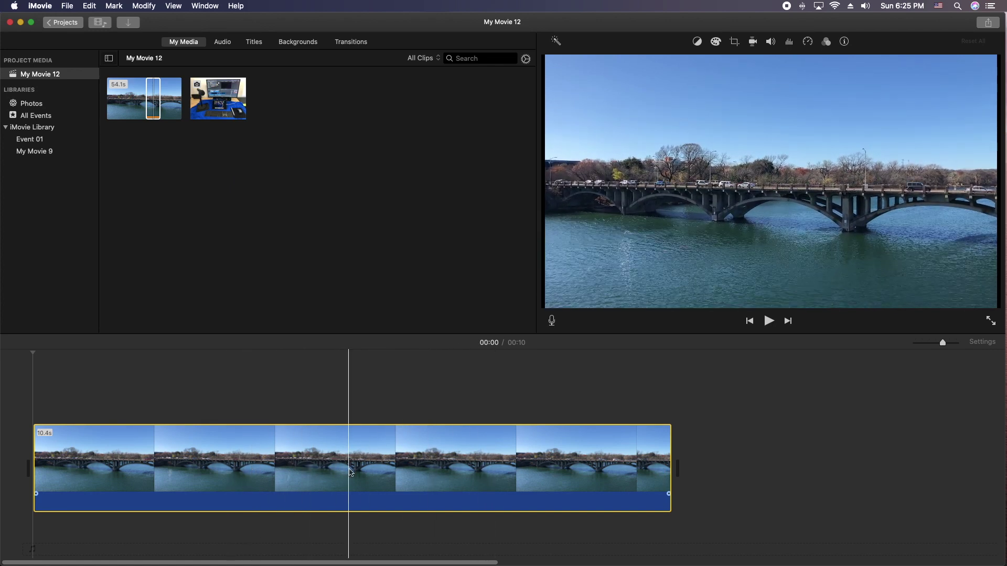
{"action": "left_click", "coordinate": [293, 468]}
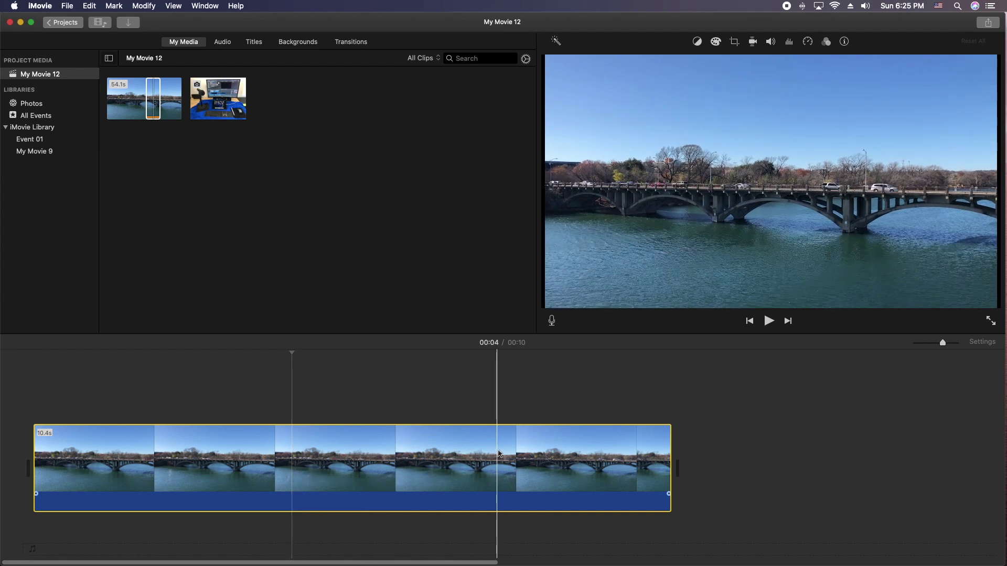
{"action": "key", "text": "c"}
{"action": "left_click", "coordinate": [317, 464]}
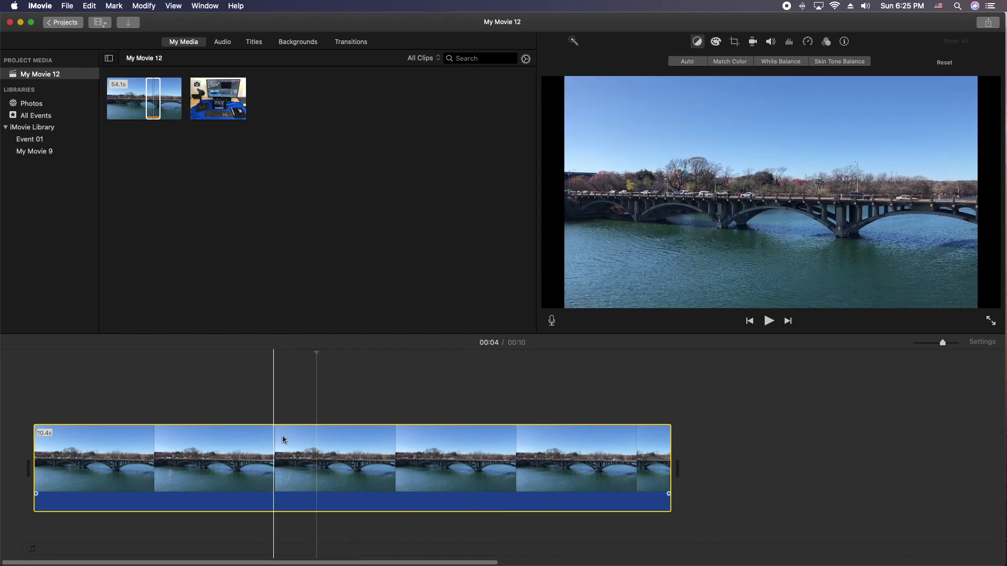
- Turn on Ken Burns and frame the pan's wider start on the bridge's left side
{"action": "left_click", "coordinate": [735, 42]}
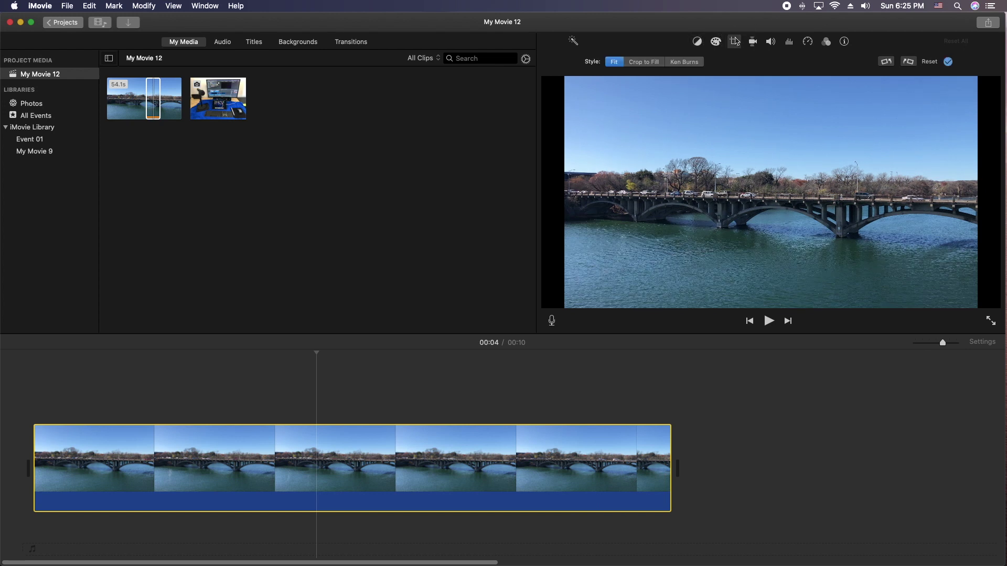
{"action": "left_click", "coordinate": [691, 62]}
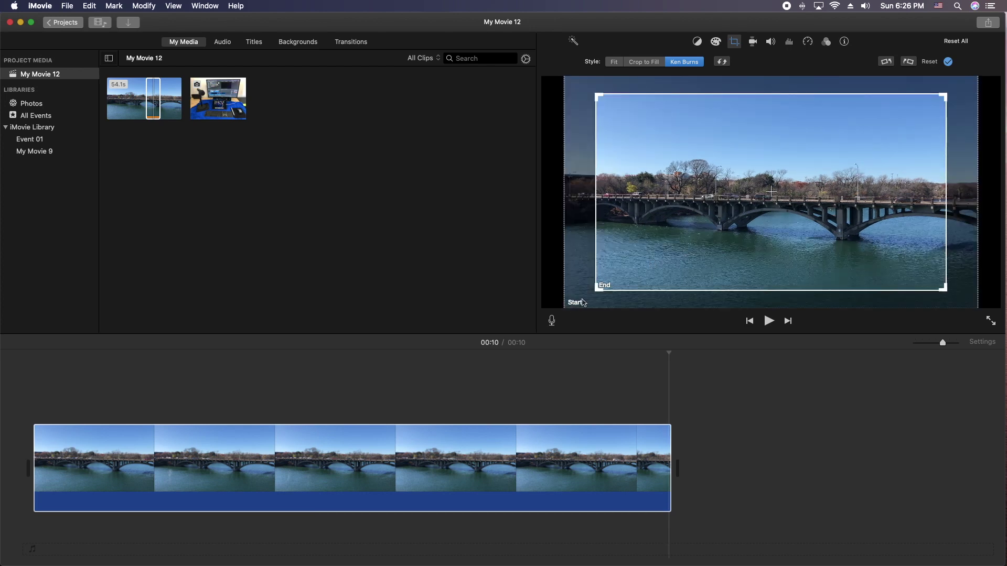
{"action": "left_click", "coordinate": [566, 305]}
{"action": "left_click_drag", "start_coordinate": [567, 305], "coordinate": [634, 275]}
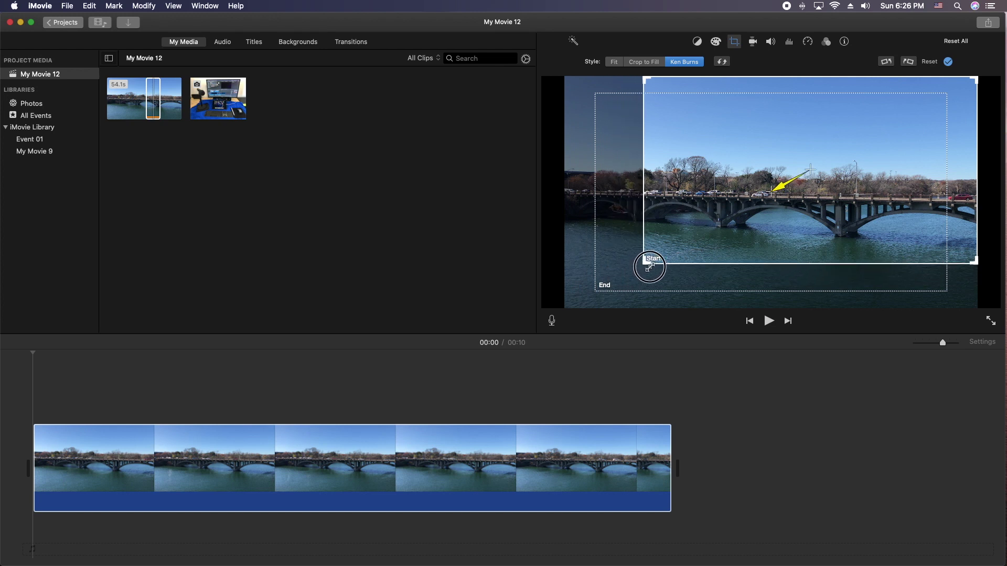
{"action": "left_click_drag", "start_coordinate": [633, 275], "coordinate": [650, 262]}
{"action": "mouse_move", "coordinate": [864, 180]}
{"action": "left_mouse_down"}
{"action": "mouse_move", "coordinate": [793, 209]}
{"action": "mouse_move", "coordinate": [765, 210]}
{"action": "left_mouse_up"}
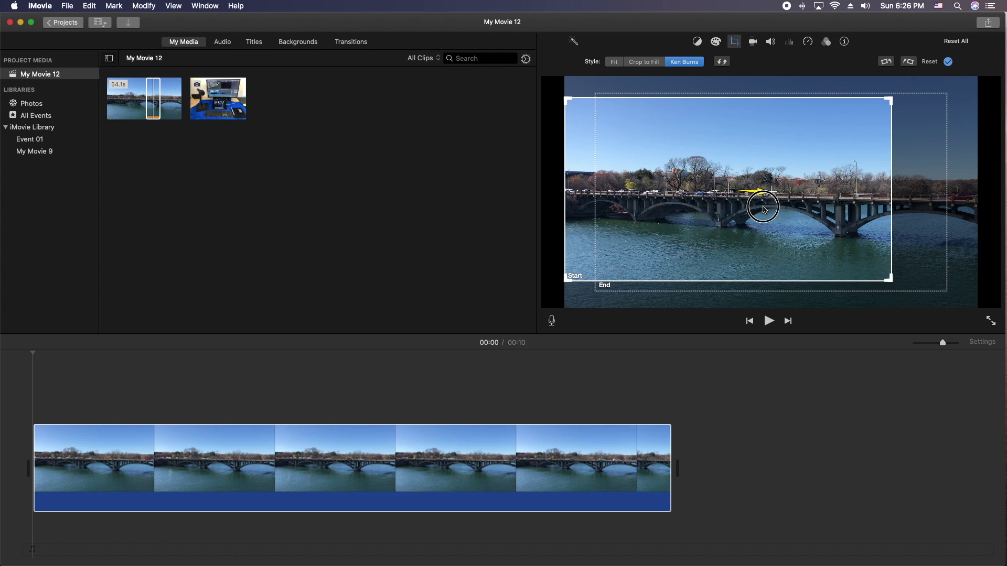
{"action": "left_click_drag", "start_coordinate": [764, 210], "coordinate": [764, 211]}
{"action": "left_click_drag", "start_coordinate": [567, 281], "coordinate": [663, 254]}
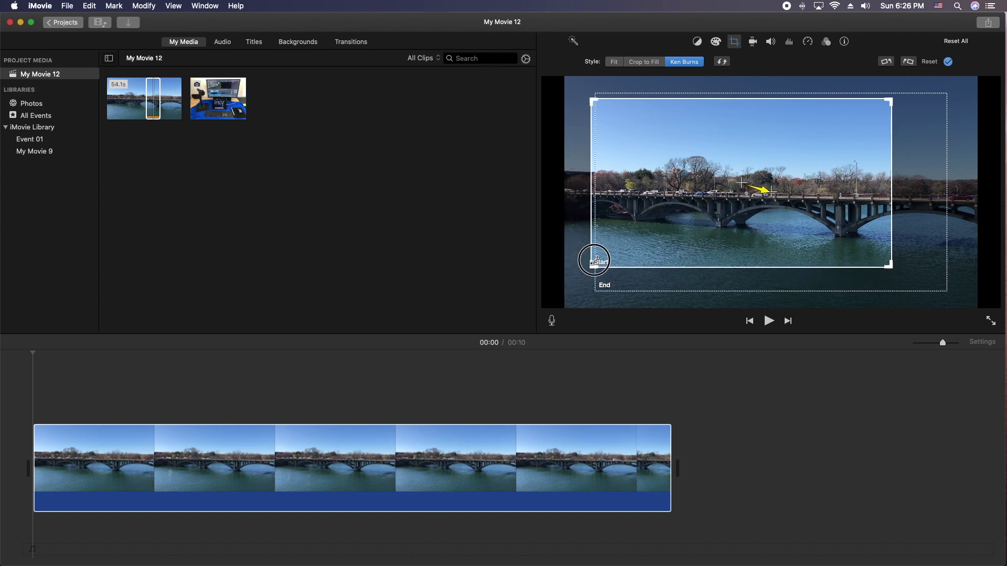
{"action": "left_click_drag", "start_coordinate": [767, 257], "coordinate": [762, 246]}
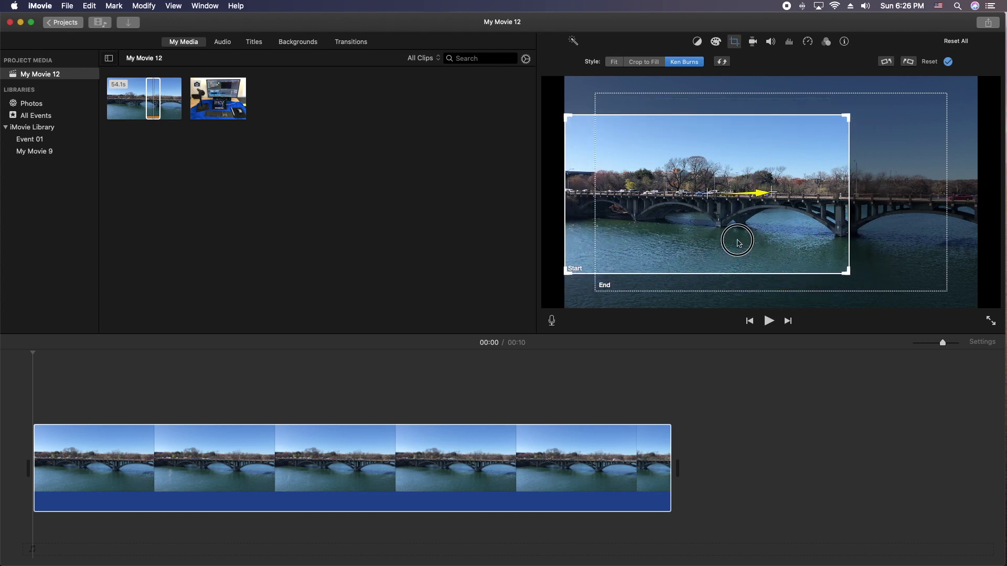
- Set a tighter end frame on the bridge's right, level with the start, and apply the pan
{"action": "left_click", "coordinate": [935, 289]}
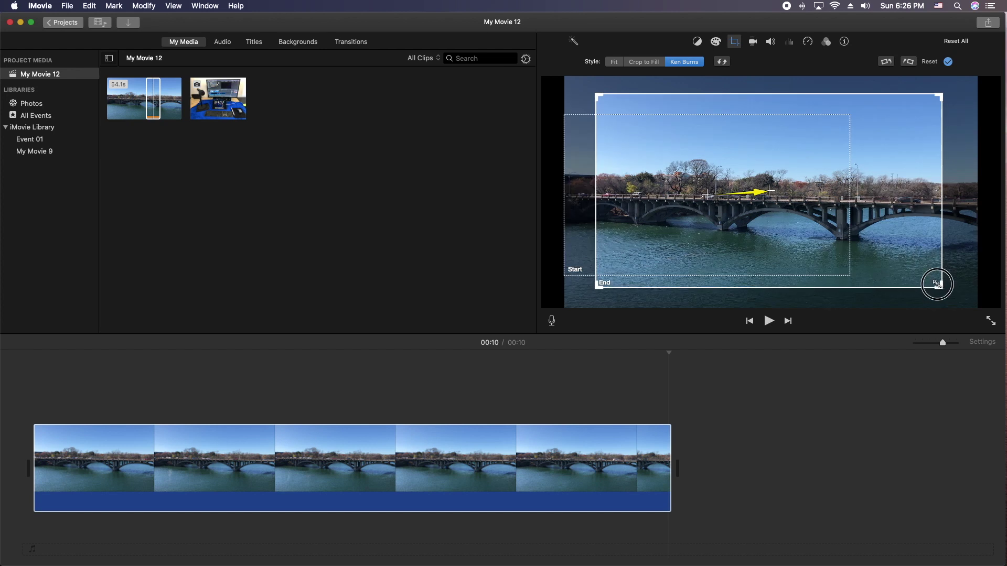
{"action": "left_click_drag", "start_coordinate": [942, 289], "coordinate": [876, 263]}
{"action": "left_click_drag", "start_coordinate": [785, 156], "coordinate": [756, 178]}
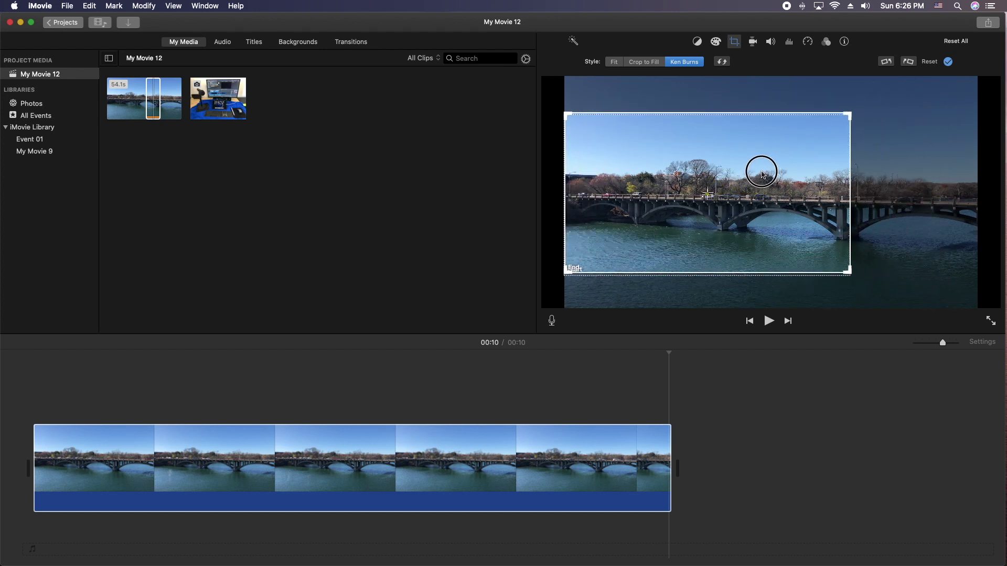
{"action": "left_click_drag", "start_coordinate": [849, 273], "coordinate": [853, 272]}
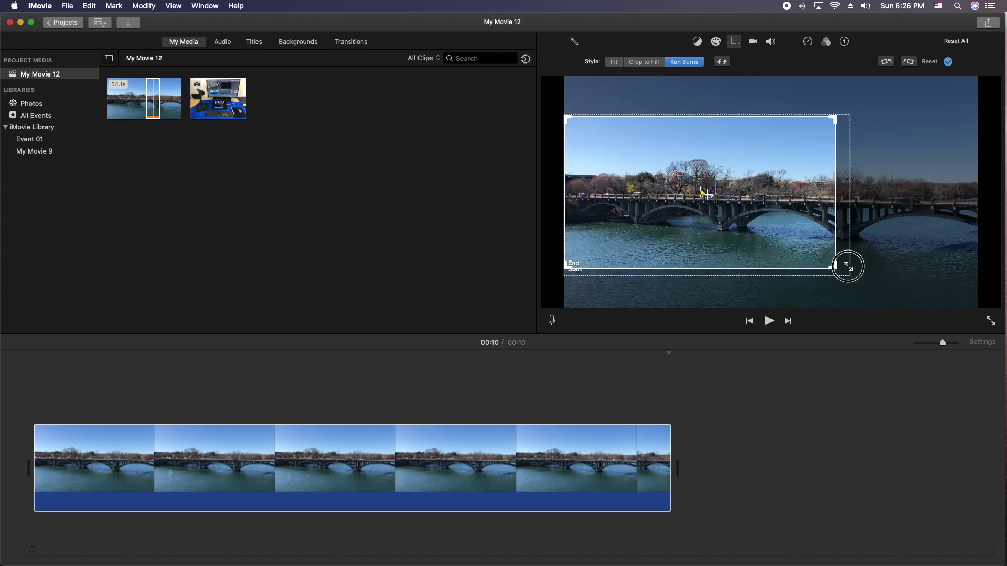
{"action": "left_click_drag", "start_coordinate": [662, 209], "coordinate": [769, 195]}
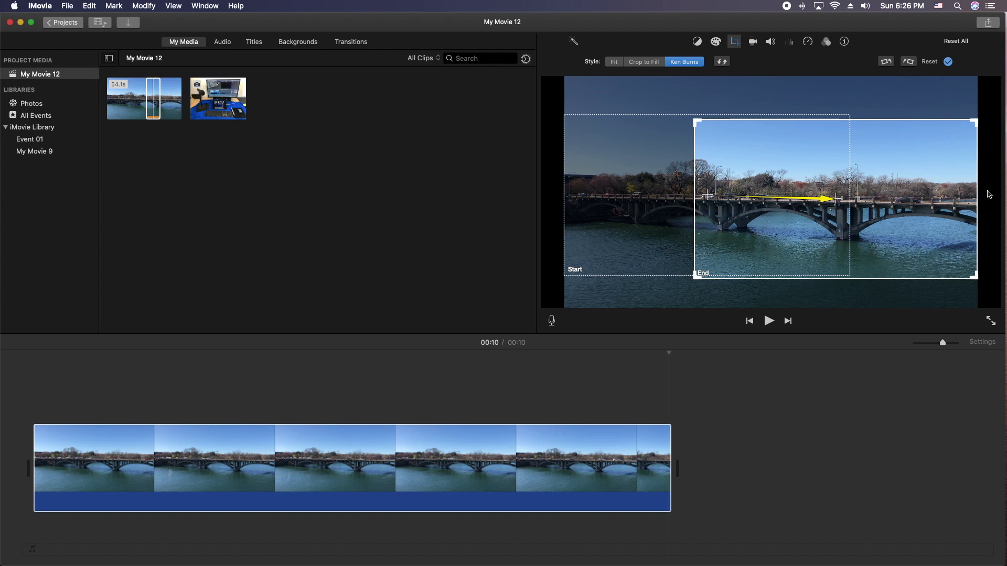
{"action": "left_click_drag", "start_coordinate": [945, 206], "coordinate": [945, 203]}
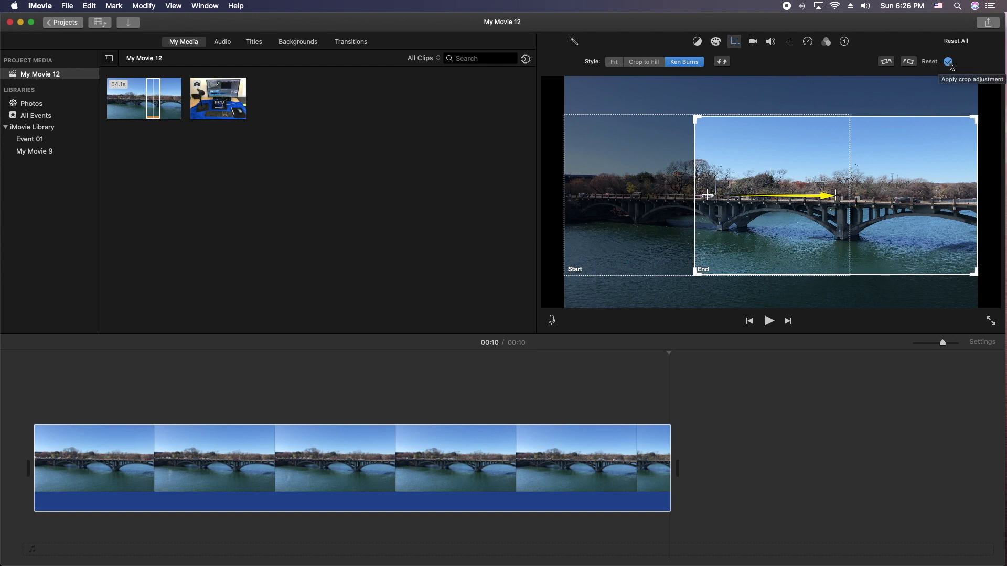
{"action": "left_click", "coordinate": [949, 62]}
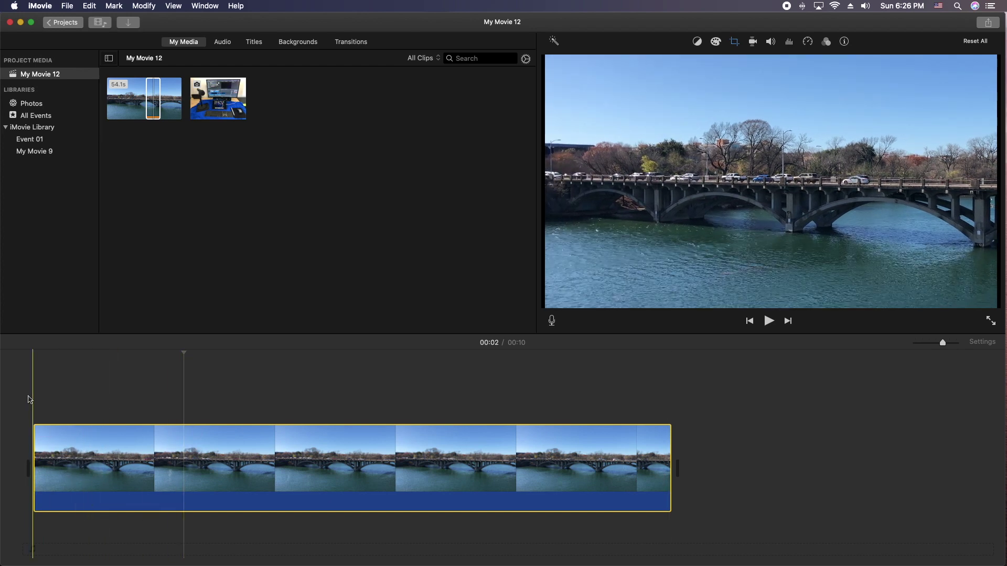
{"action": "key", "text": "space"}
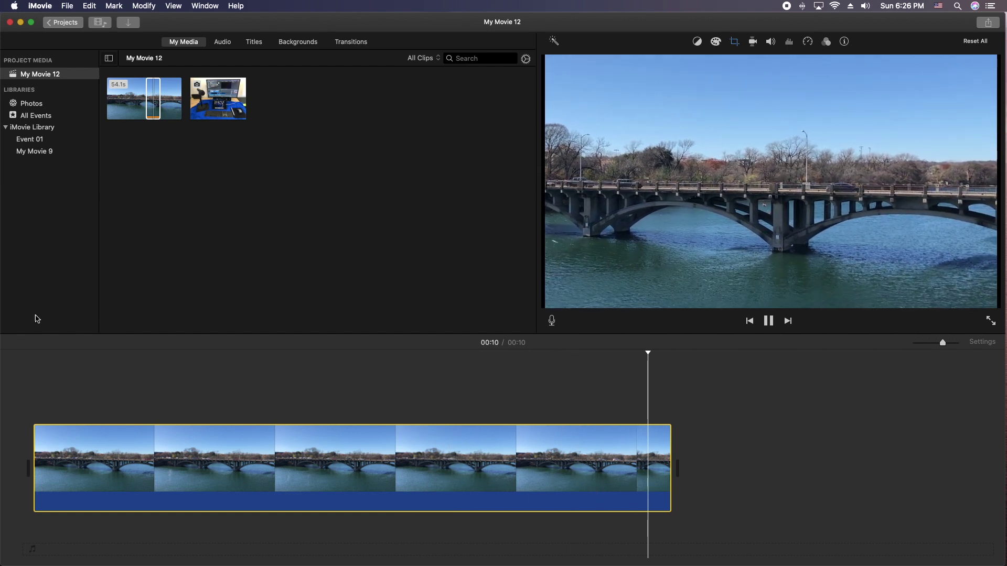
{"action": "left_click", "coordinate": [339, 446]}
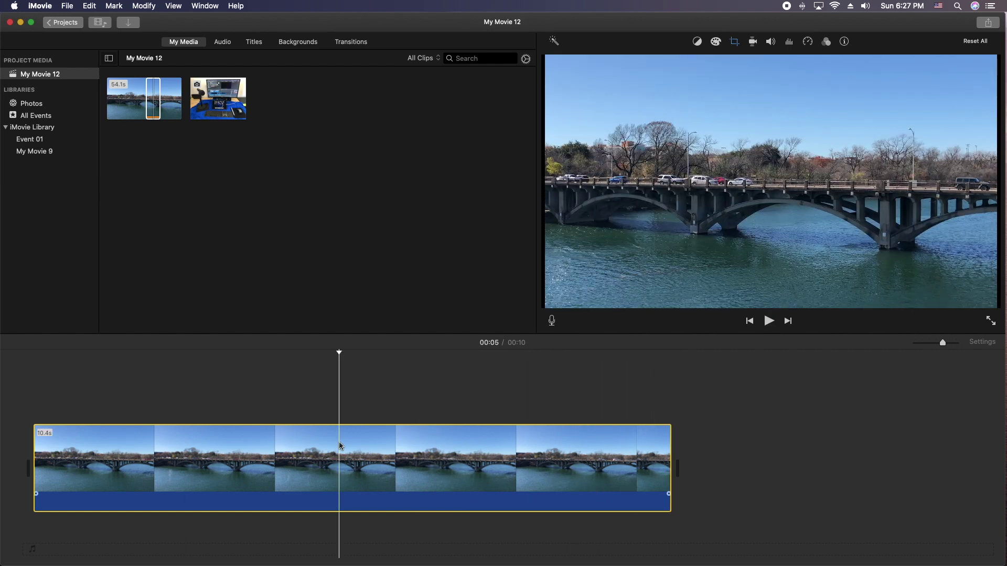
- Reverse the pan by moving the end frame left and the start frame to the bridge's right
{"action": "left_click", "coordinate": [372, 436]}
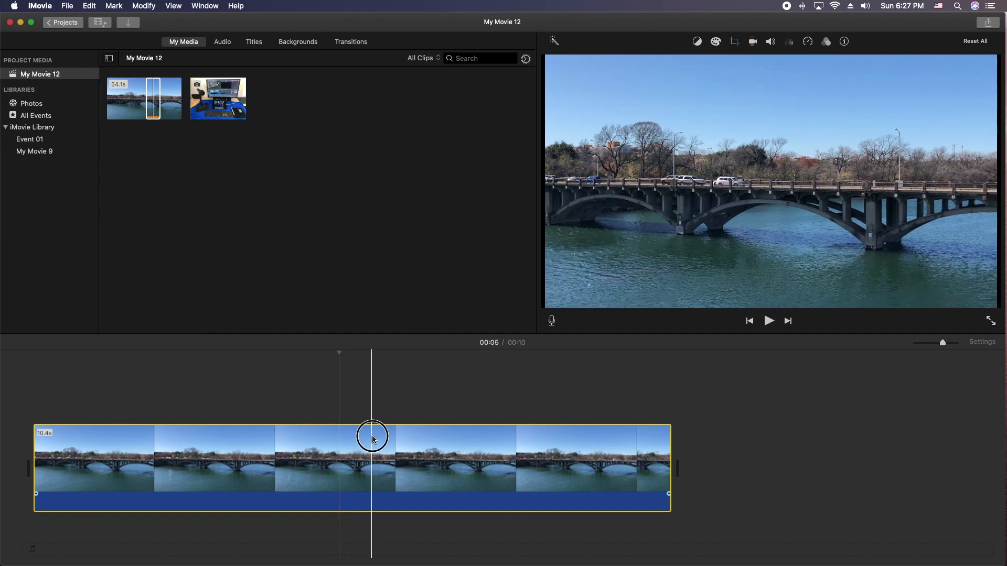
{"action": "left_click", "coordinate": [735, 41]}
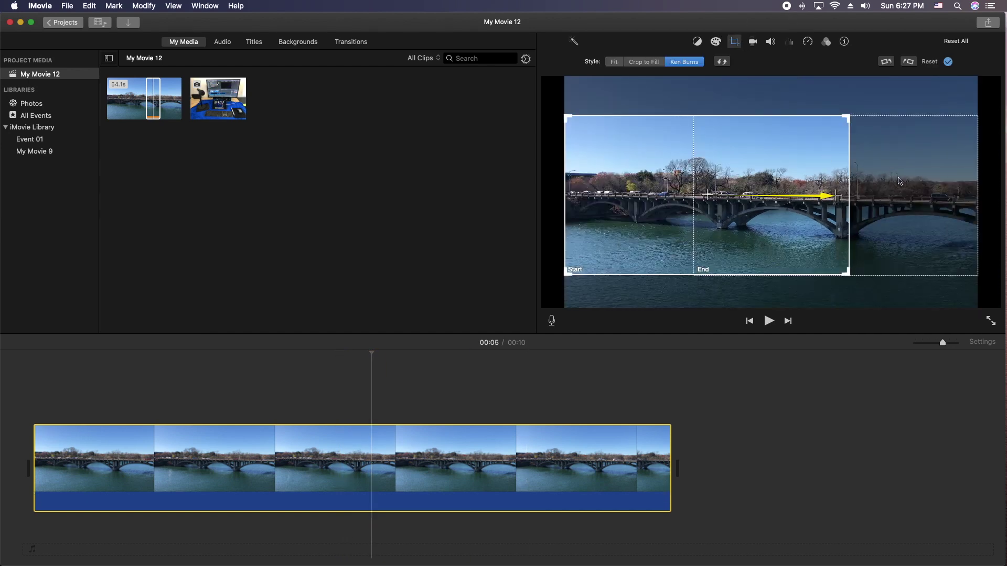
{"action": "left_click_drag", "start_coordinate": [934, 179], "coordinate": [809, 178]}
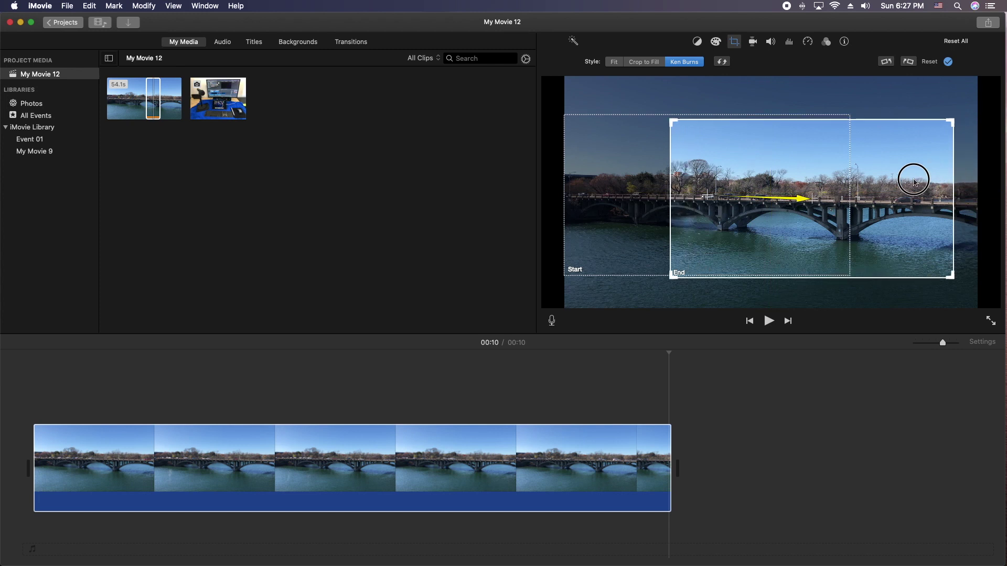
{"action": "left_click_drag", "start_coordinate": [807, 179], "coordinate": [805, 175]}
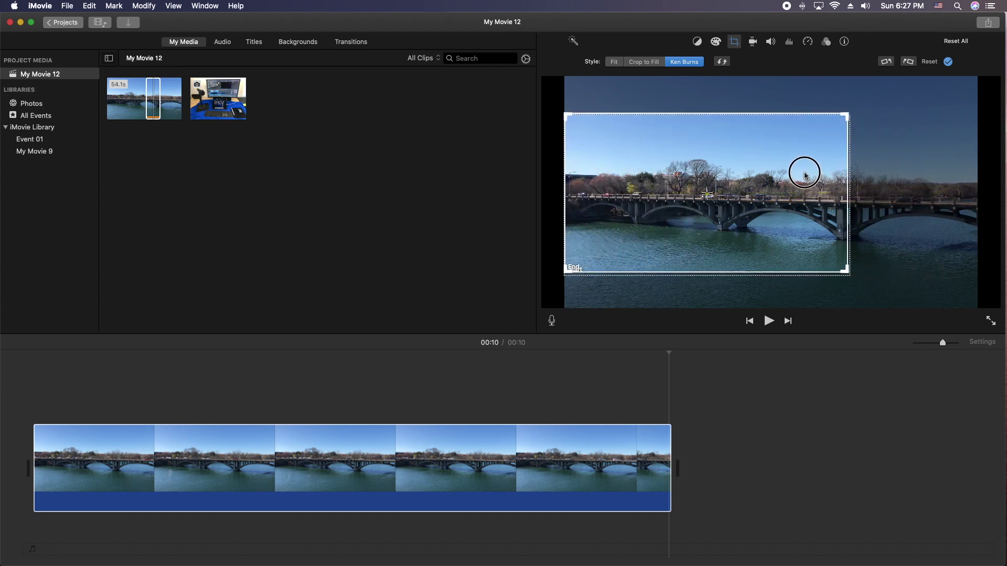
{"action": "left_click_drag", "start_coordinate": [833, 281], "coordinate": [833, 279]}
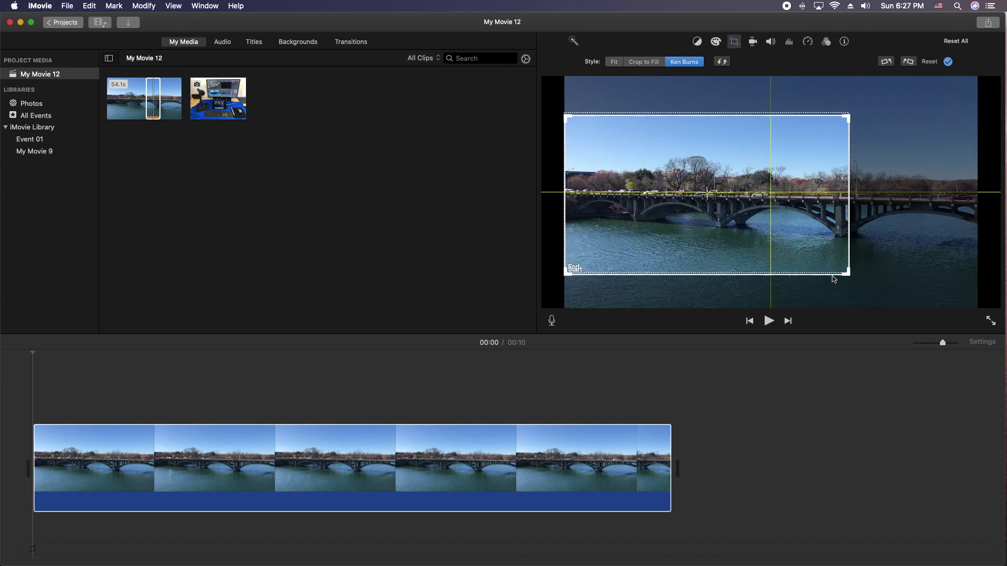
{"action": "left_click_drag", "start_coordinate": [804, 207], "coordinate": [933, 205]}
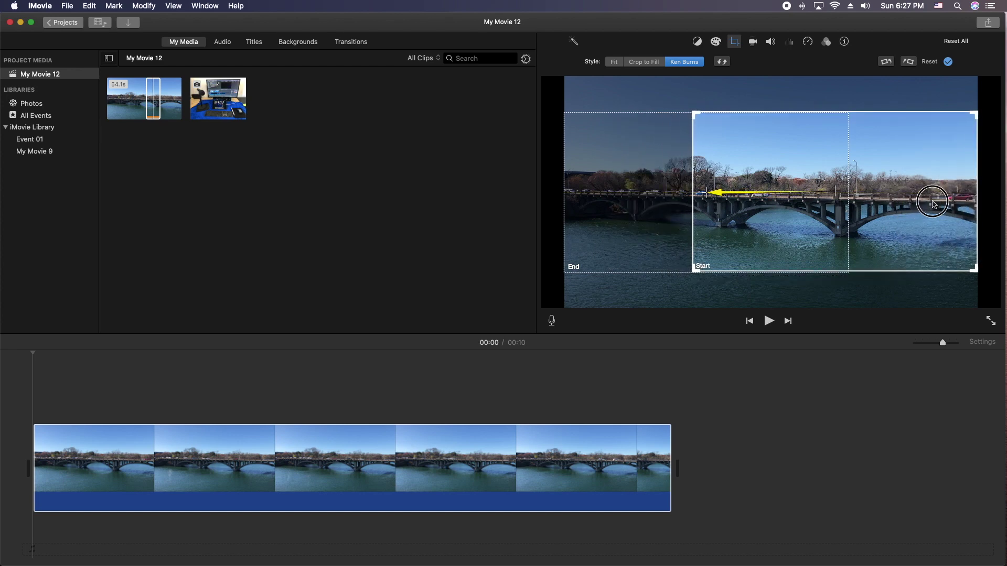
- Apply the reversed Ken Burns settings and play the bridge clip to watch it pan left
{"action": "left_click", "coordinate": [949, 62]}
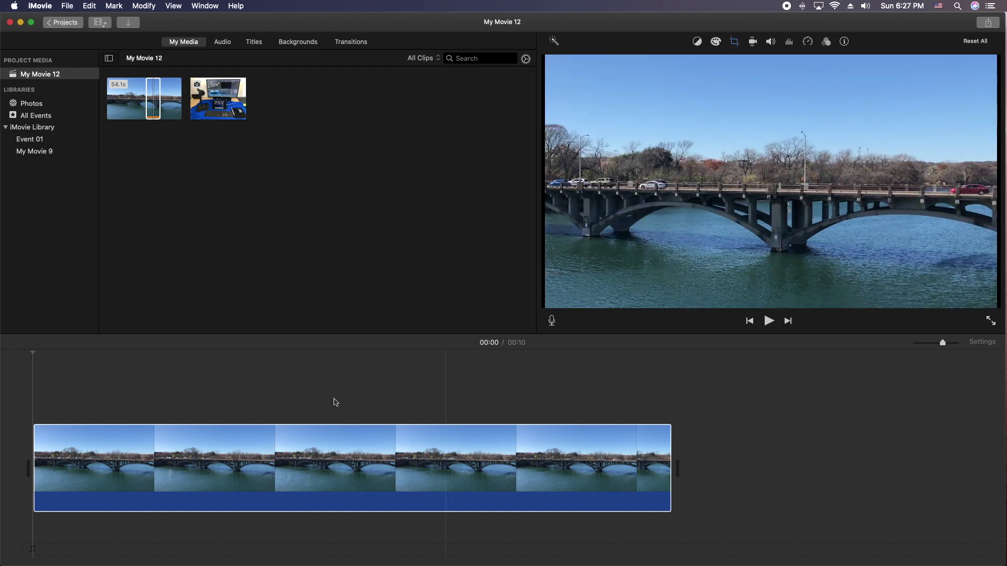
{"action": "key", "text": "space"}
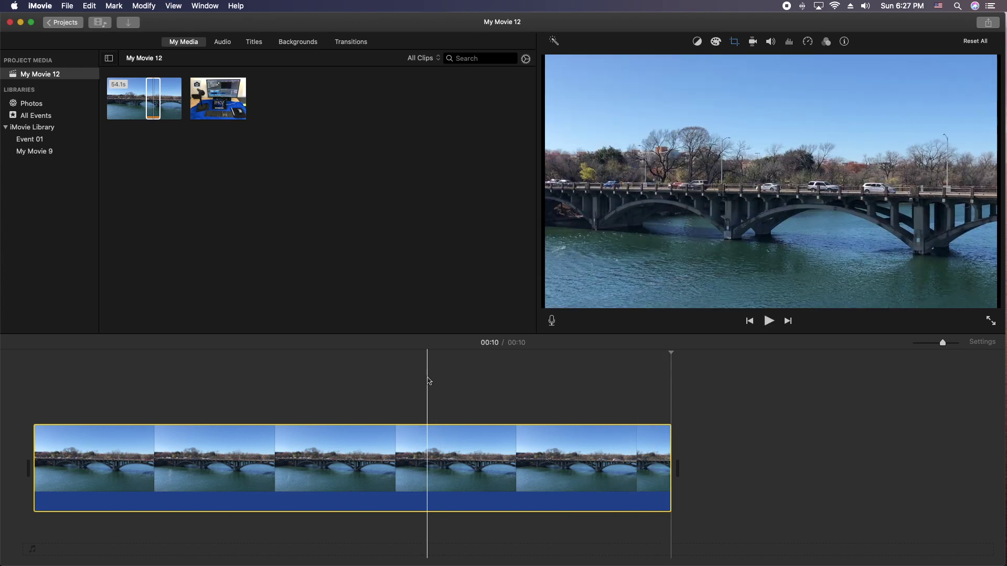
- Delete the bridge clip and put the 4-second desk-setup photo on the timeline
{"action": "left_click", "coordinate": [322, 446]}
{"action": "key", "text": "Delete"}
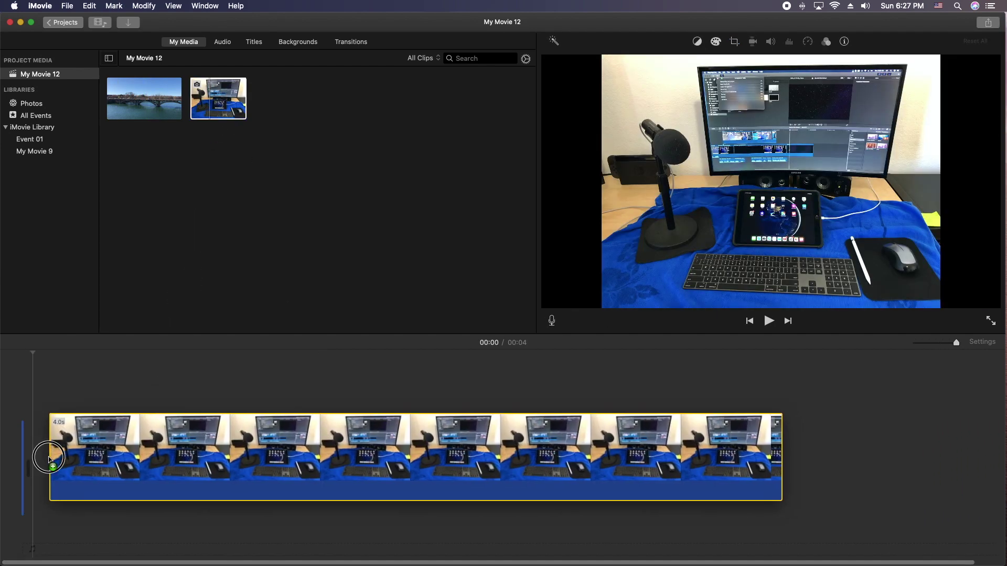
{"action": "left_click_drag", "start_coordinate": [226, 96], "coordinate": [47, 449]}
{"action": "left_click", "coordinate": [68, 390]}
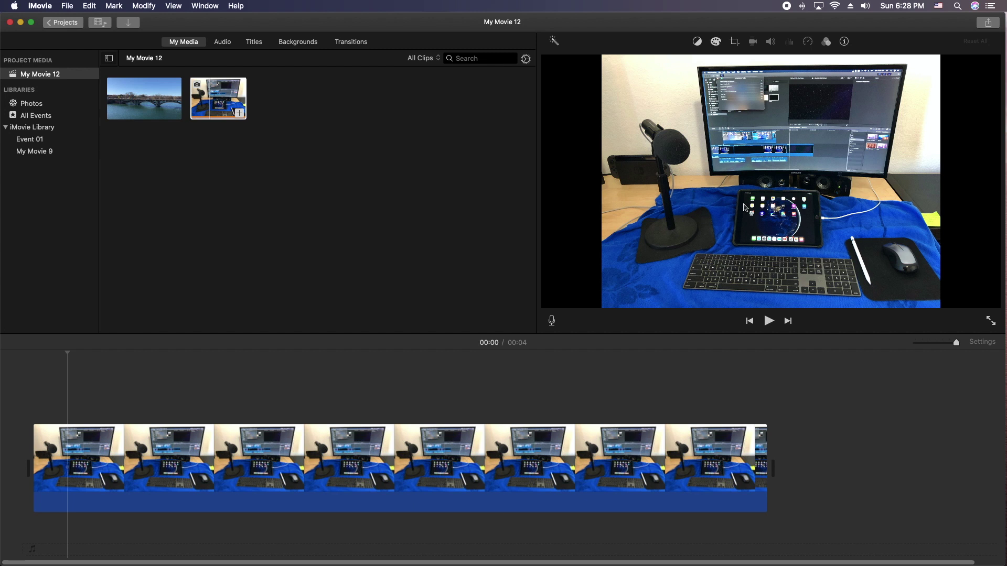
{"action": "left_click", "coordinate": [356, 472]}
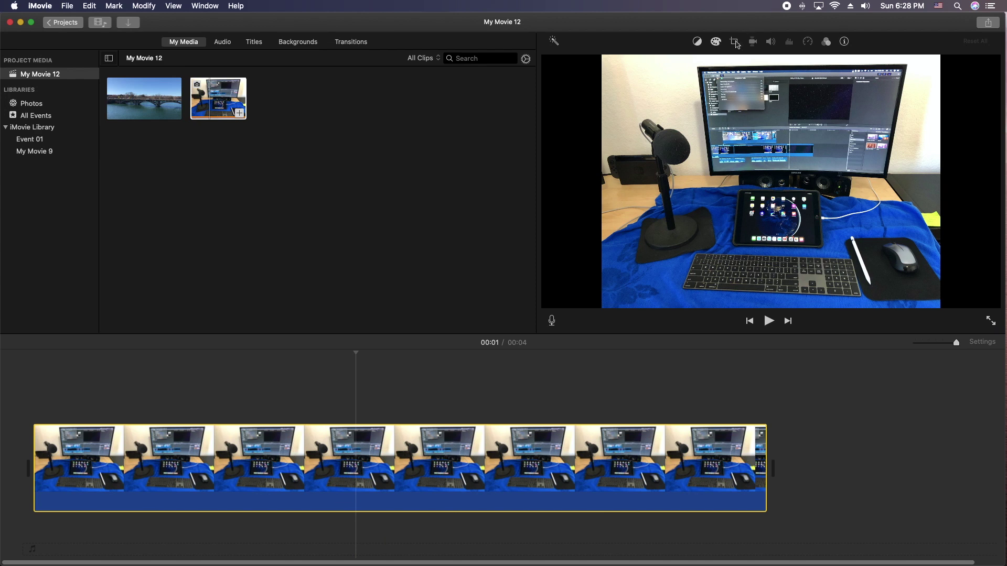
{"action": "left_click", "coordinate": [735, 42]}
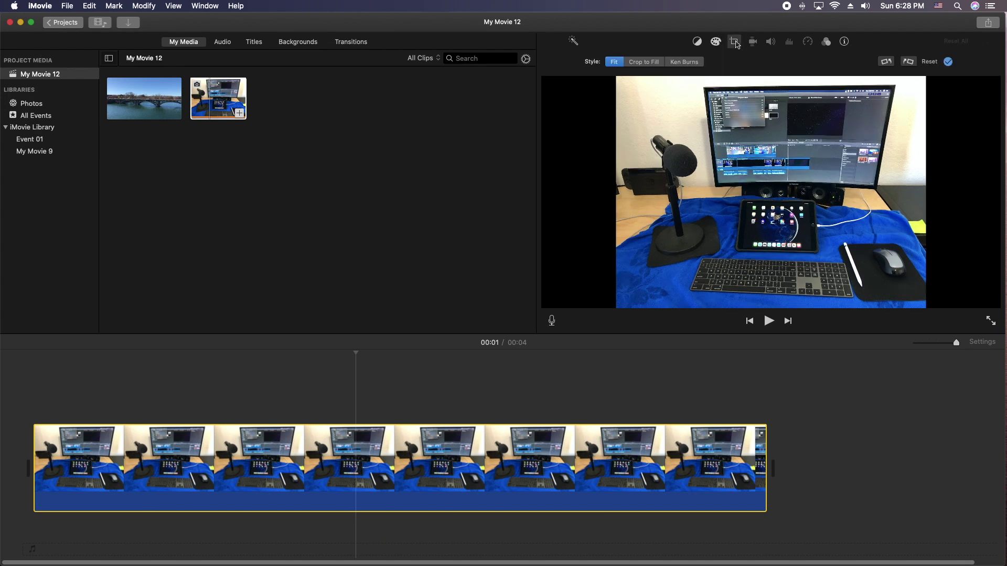
- Switch the photo to Ken Burns and place the start frame over the microphone stand
{"action": "left_click", "coordinate": [683, 62]}
{"action": "left_click_drag", "start_coordinate": [798, 217], "coordinate": [819, 214]}
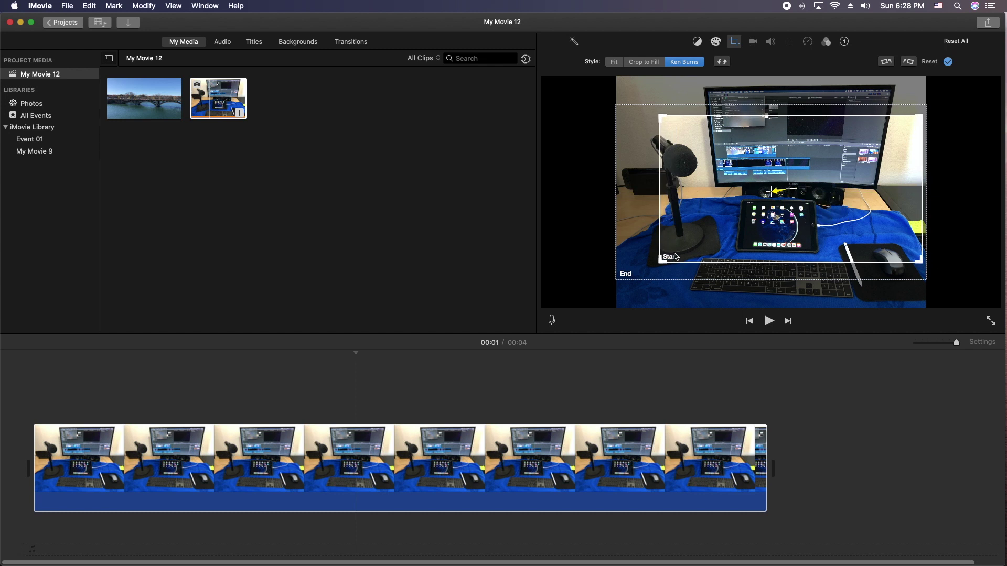
{"action": "mouse_move", "coordinate": [785, 215]}
{"action": "left_mouse_down"}
{"action": "mouse_move", "coordinate": [616, 287]}
{"action": "mouse_move", "coordinate": [681, 252]}
{"action": "left_mouse_up"}
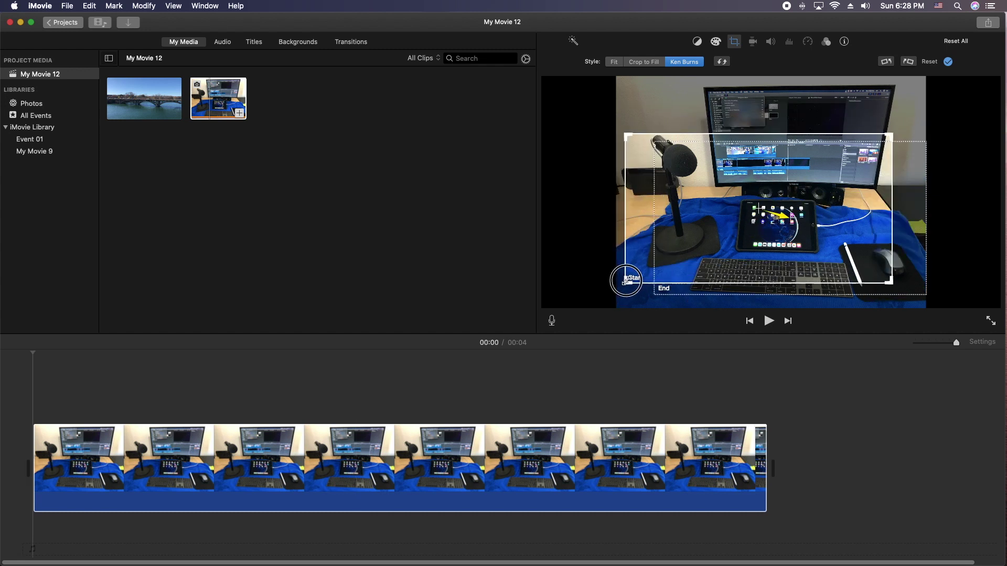
{"action": "left_click_drag", "start_coordinate": [790, 216], "coordinate": [813, 228]}
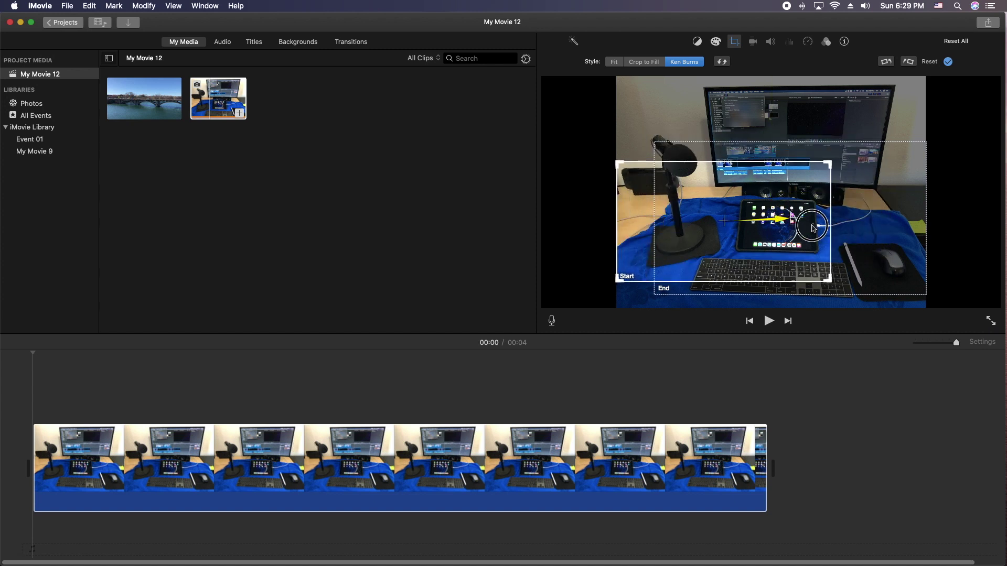
- Size the end frame to match the start and place it over the tablet and mouse
{"action": "left_click", "coordinate": [877, 245]}
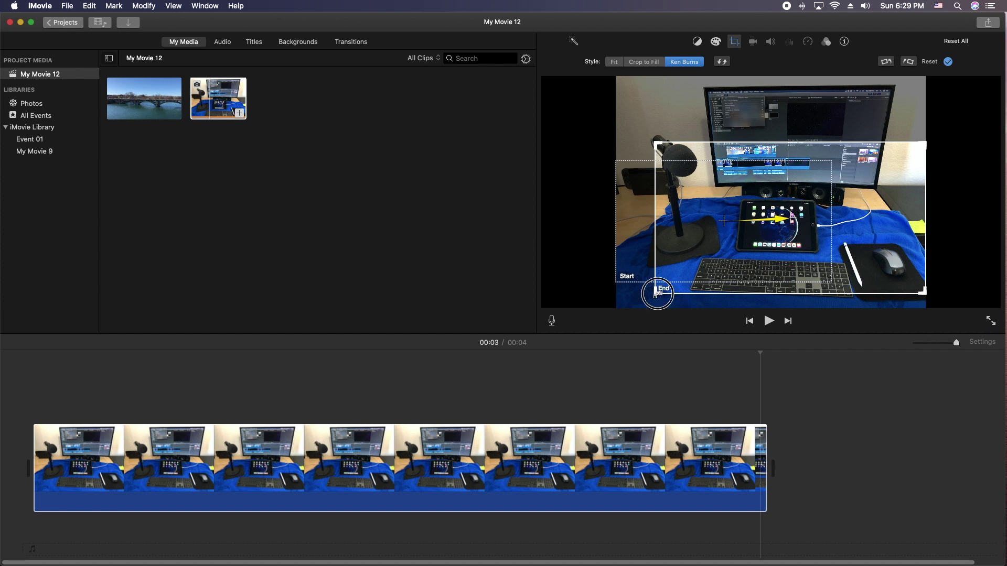
{"action": "left_click_drag", "start_coordinate": [657, 291], "coordinate": [751, 243]}
{"action": "mouse_move", "coordinate": [922, 217]}
{"action": "left_mouse_down"}
{"action": "mouse_move", "coordinate": [787, 240]}
{"action": "mouse_move", "coordinate": [837, 277]}
{"action": "mouse_move", "coordinate": [818, 273]}
{"action": "left_mouse_up"}
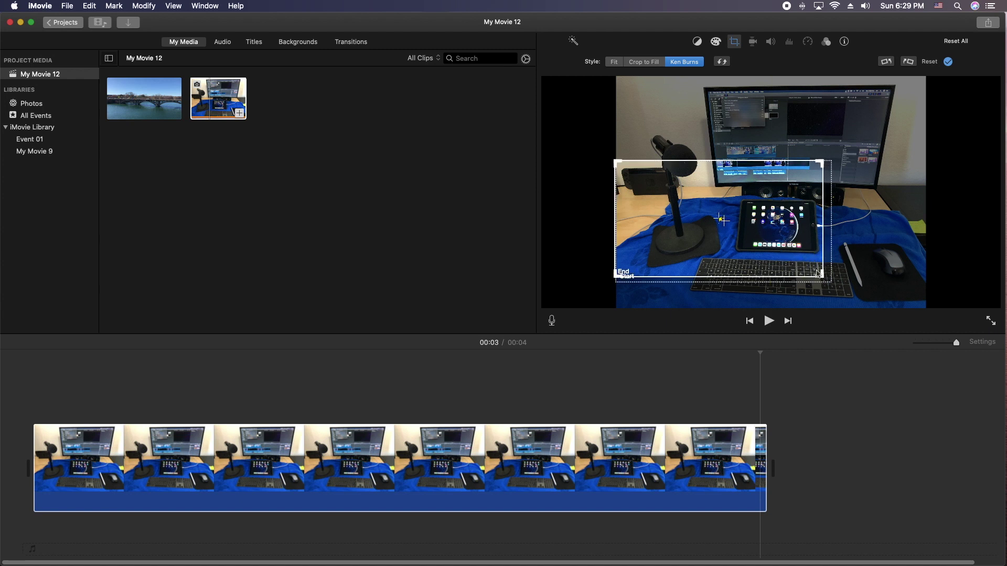
{"action": "left_click_drag", "start_coordinate": [822, 274], "coordinate": [829, 278]}
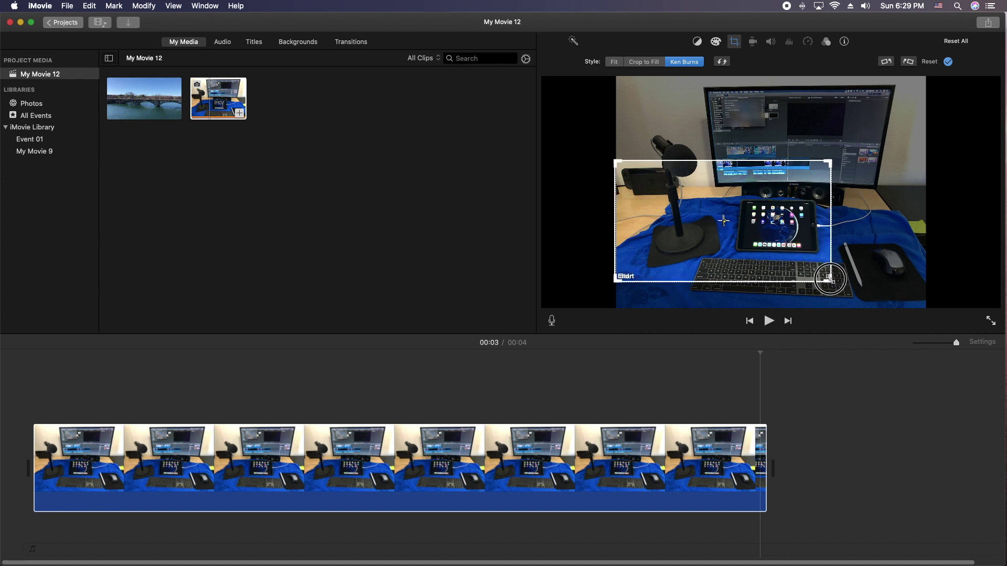
{"action": "left_click_drag", "start_coordinate": [690, 238], "coordinate": [785, 252]}
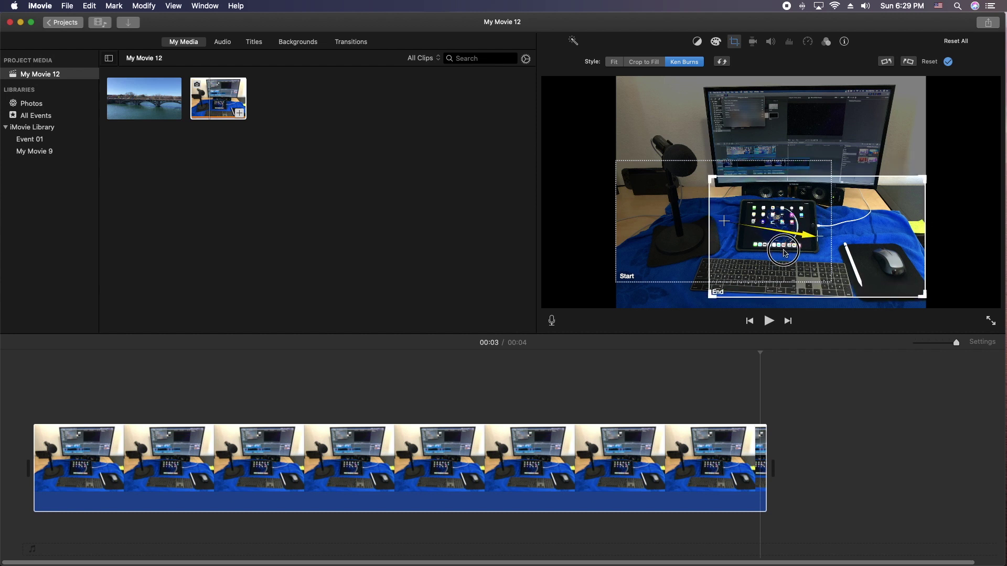
{"action": "left_click_drag", "start_coordinate": [785, 251], "coordinate": [785, 256]}
- Fine-tune the start frame's position and size, then apply the pan to the photo
{"action": "left_click_drag", "start_coordinate": [634, 231], "coordinate": [634, 247]}
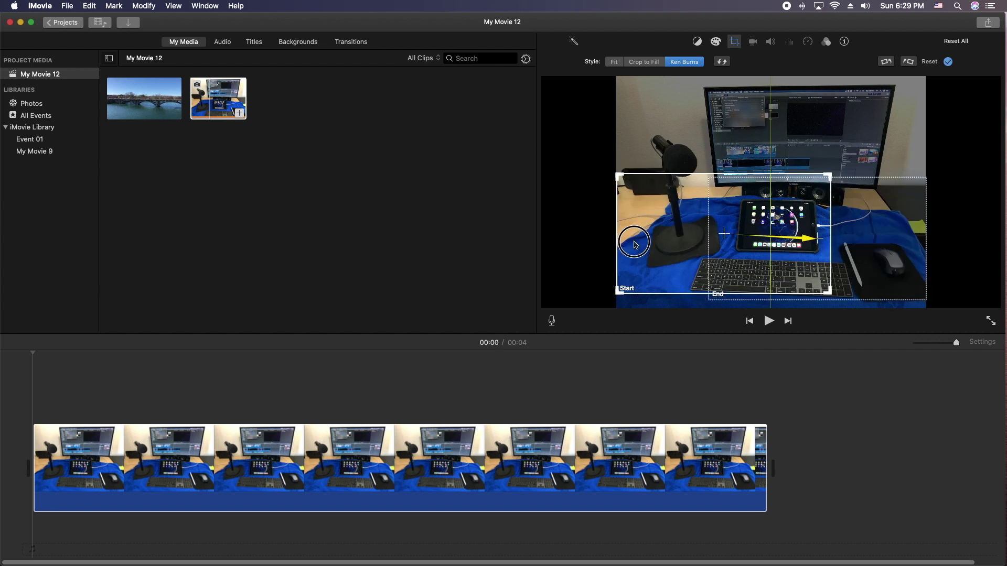
{"action": "left_click_drag", "start_coordinate": [620, 298], "coordinate": [618, 300]}
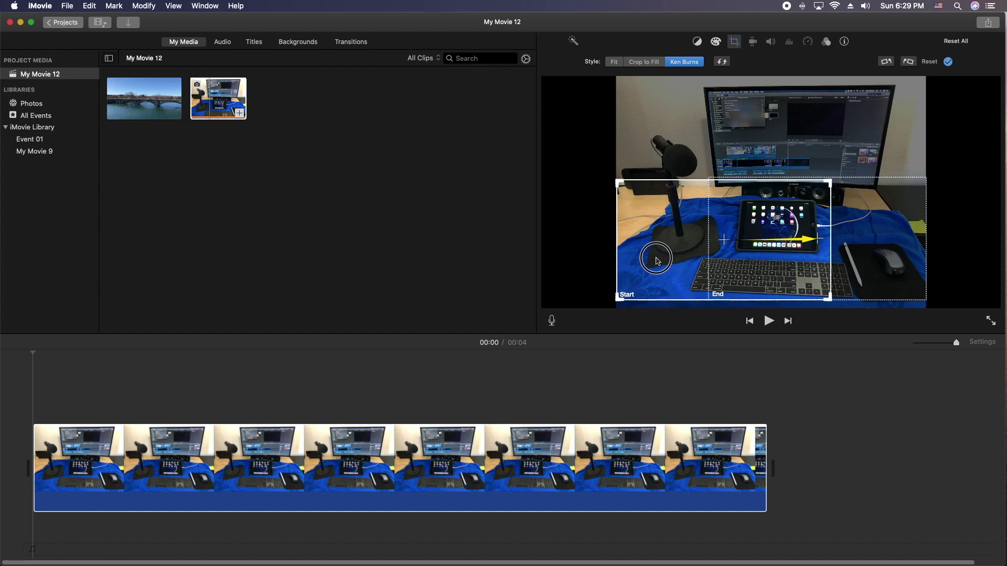
{"action": "left_click_drag", "start_coordinate": [626, 183], "coordinate": [620, 177]}
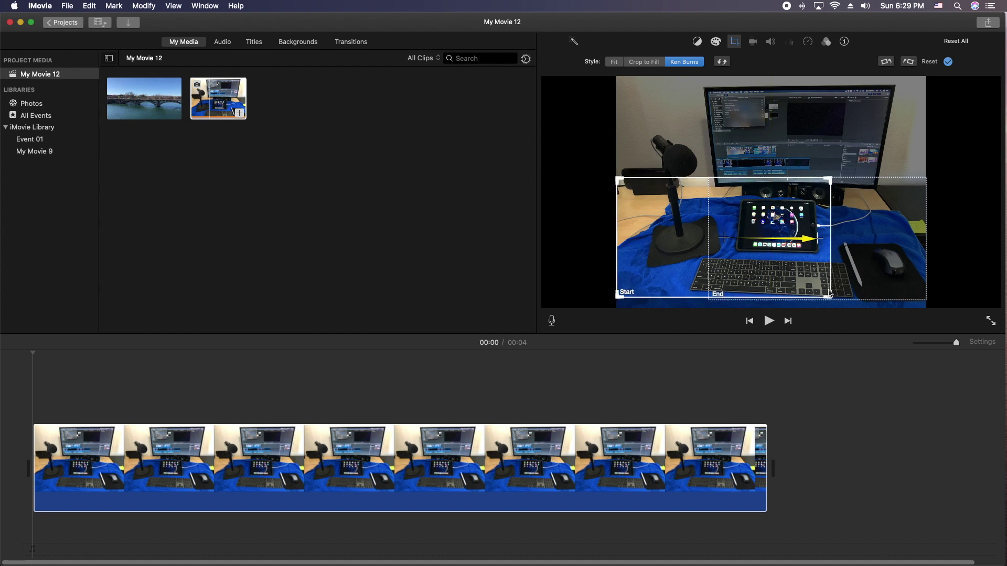
{"action": "left_click_drag", "start_coordinate": [830, 294], "coordinate": [832, 297]}
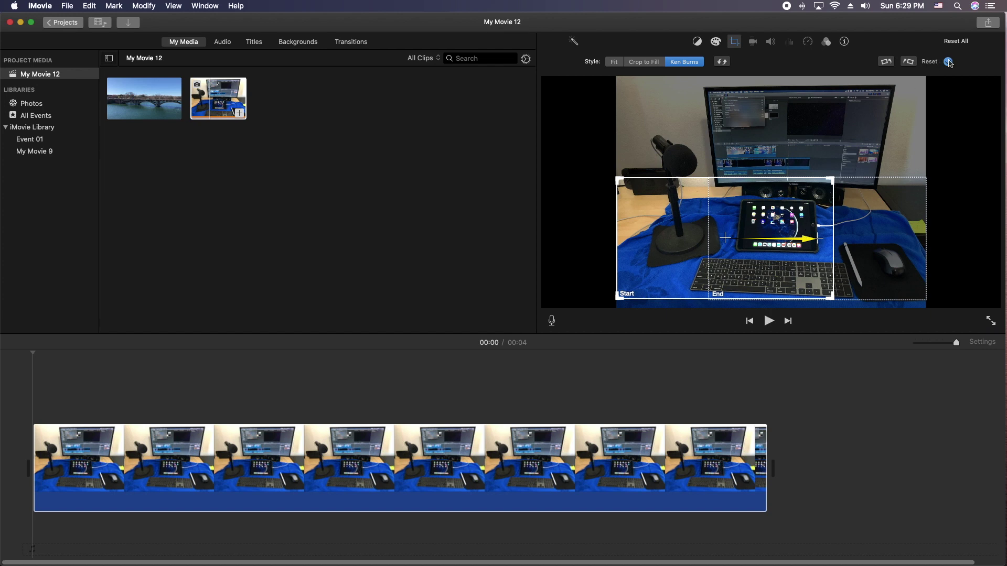
{"action": "left_click", "coordinate": [948, 62]}
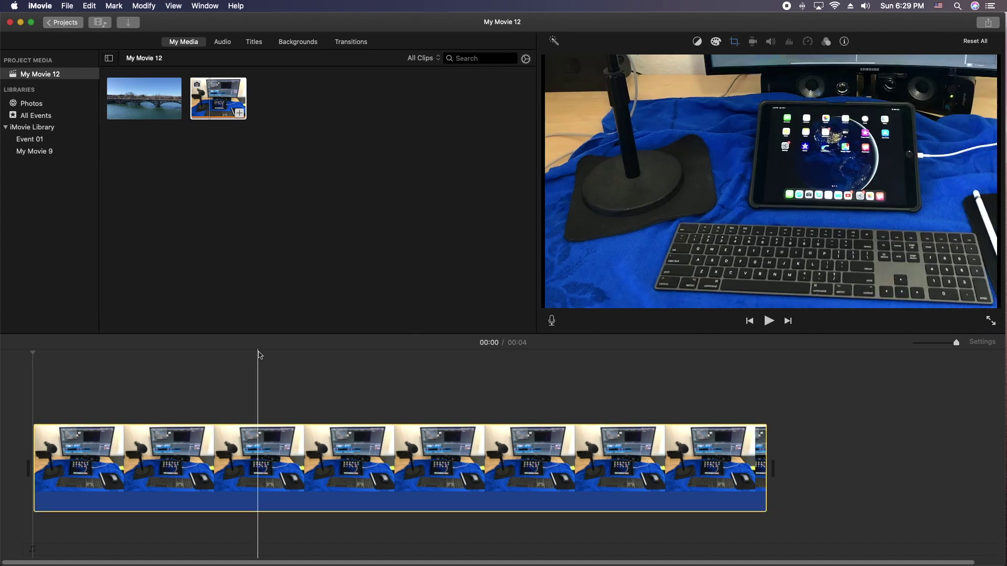
- Deselect the desk photo and play it to watch the pan toward the tablet
{"action": "left_click", "coordinate": [23, 405]}
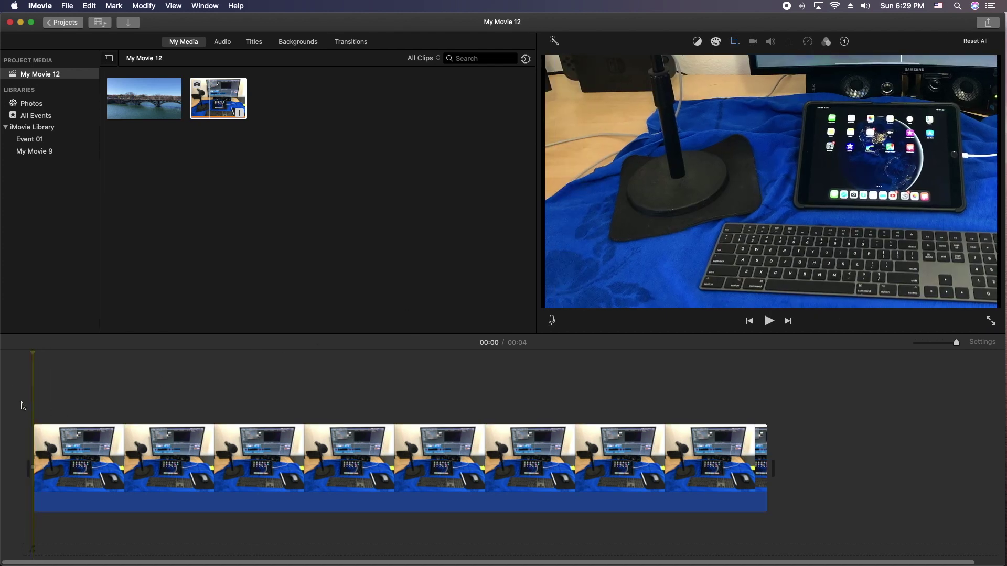
{"action": "key", "text": "space"}
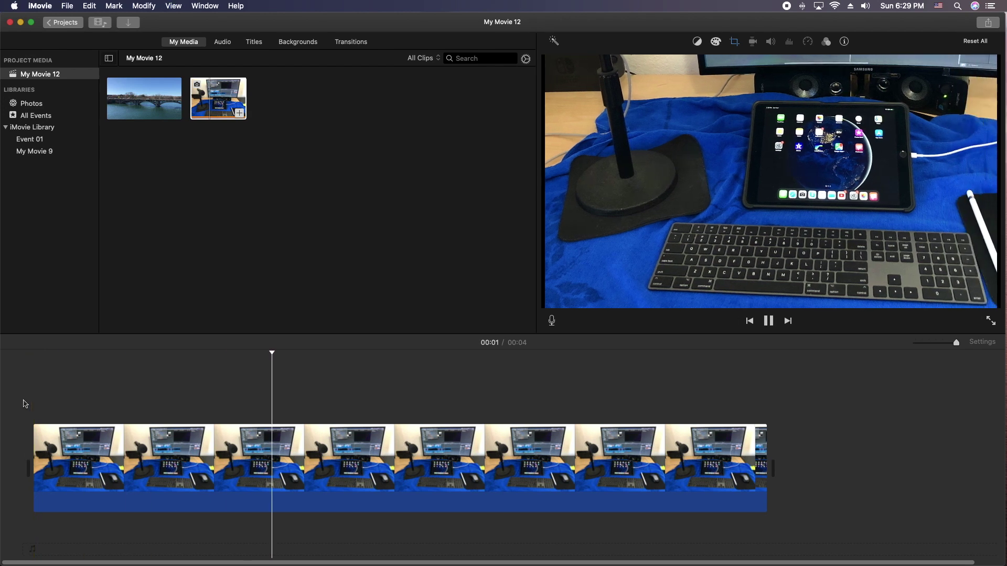